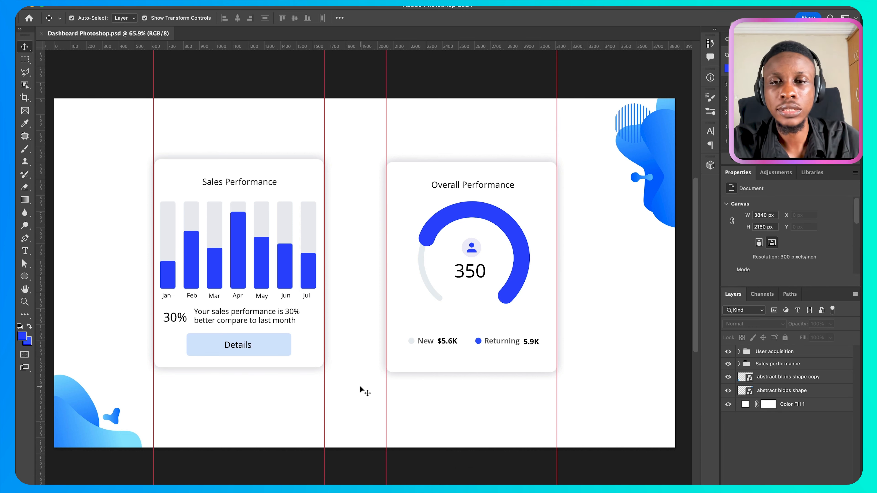
- Inspect the Sales performance and User acquisition layer groups in the Photoshop dashboard by selecting each one
left_click(776, 364)
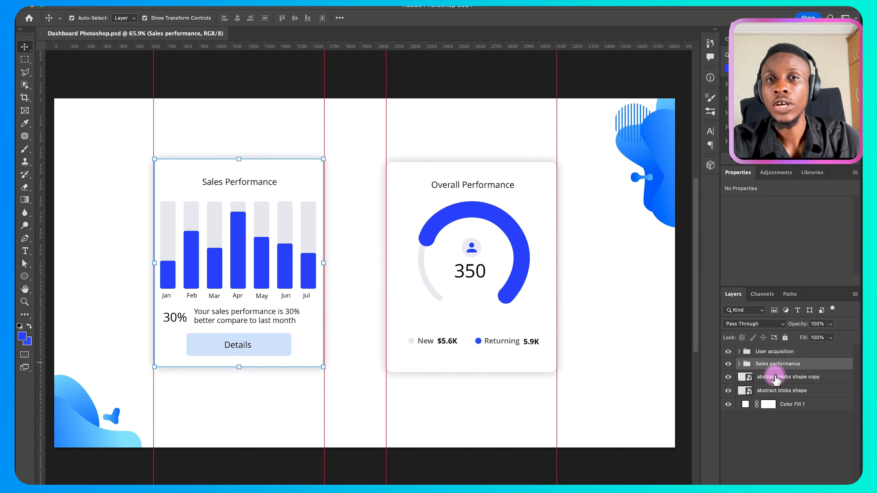
left_click(788, 352)
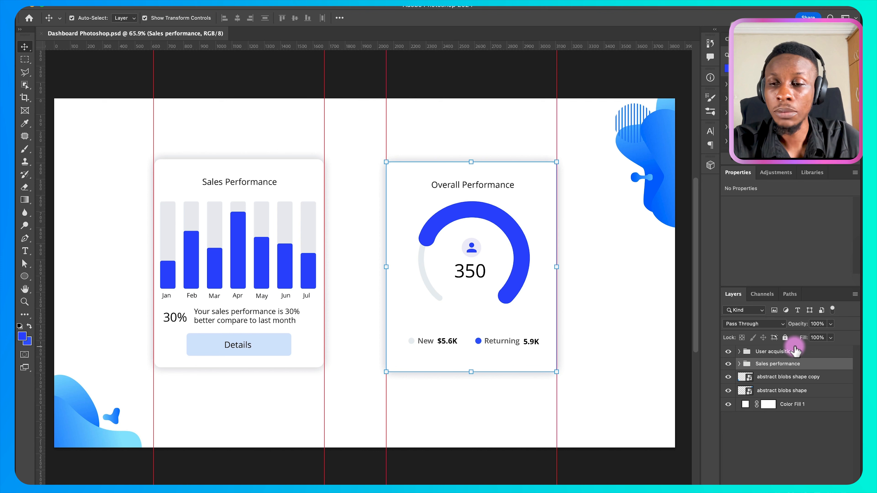
left_click(790, 364)
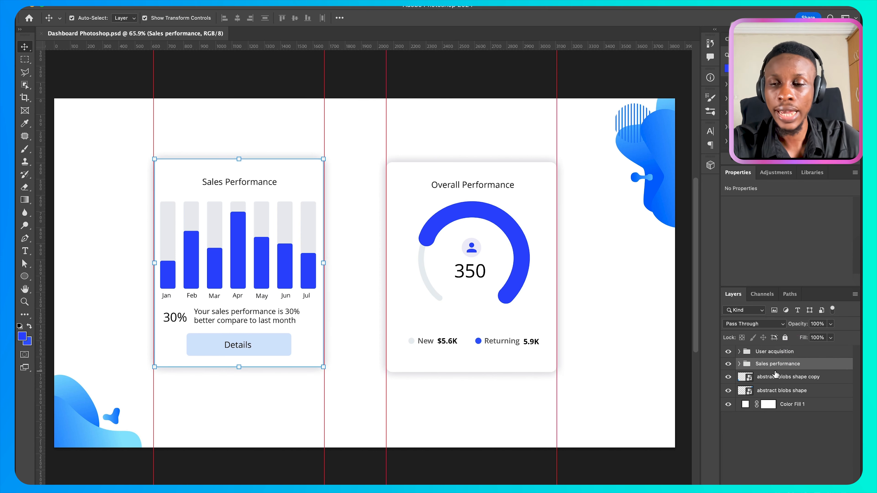
- Switch to Illustrator and check how the Sales Performance bars and the Overall Performance card are selected, leaving nothing selected
key("super+Tab")
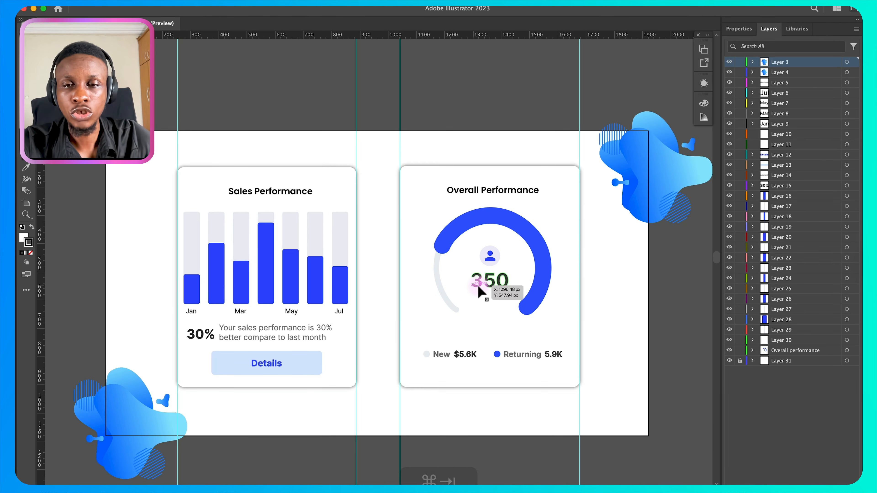
left_click(318, 238)
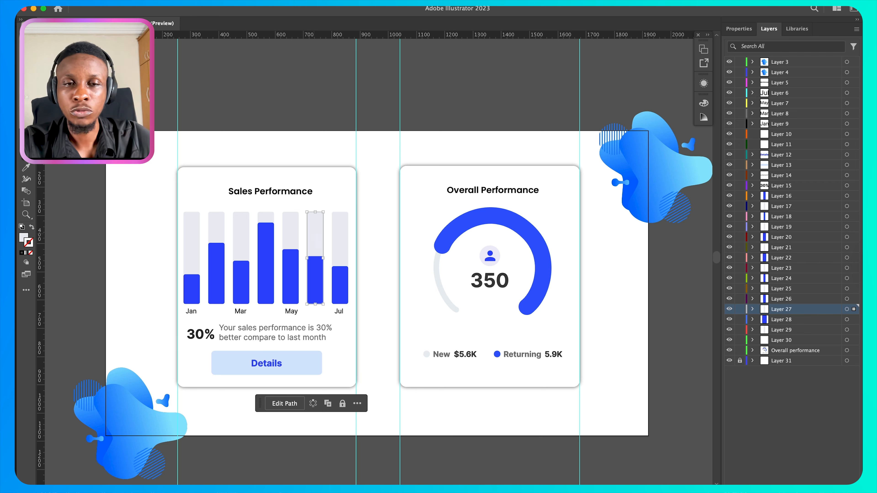
left_click(290, 231)
left_click(293, 278)
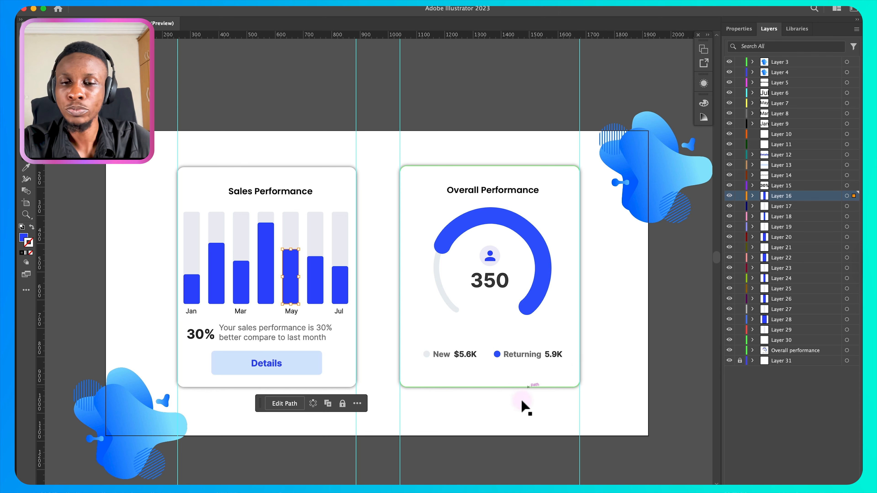
left_click(546, 276)
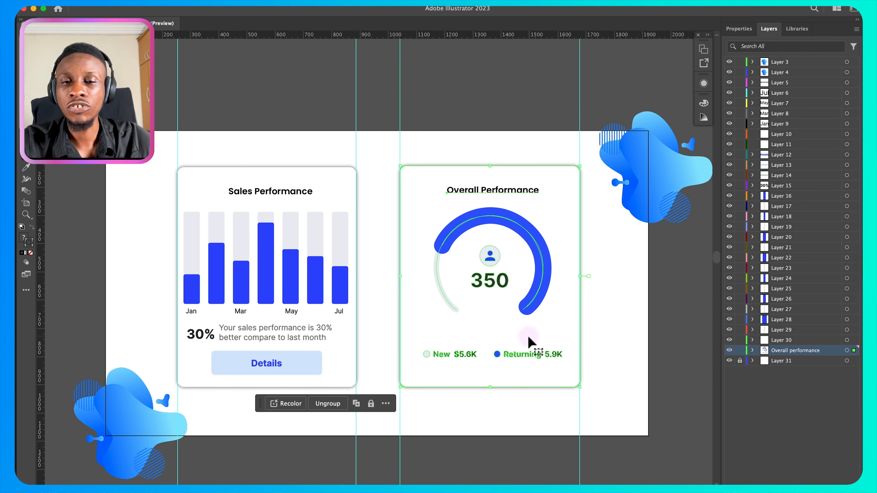
key("super+shift+a")
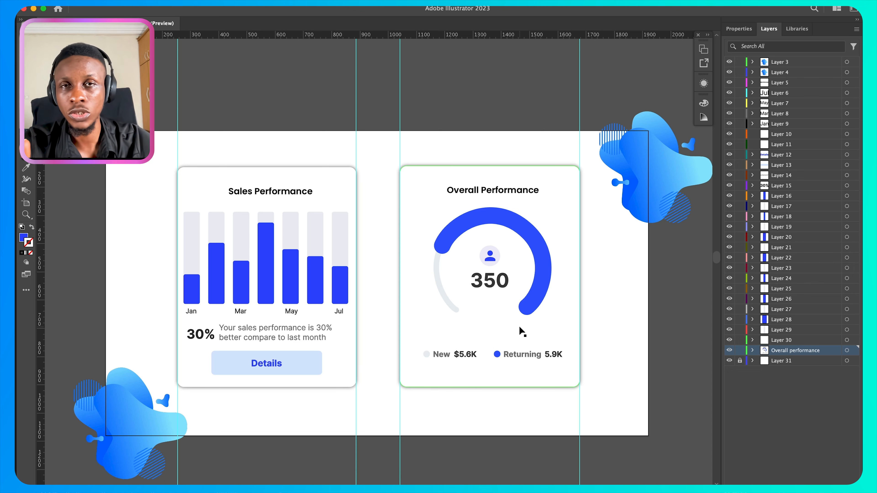
- Select the Sales Performance card elements on the artboard together and examine which separate layers they occupy
left_click(185, 146)
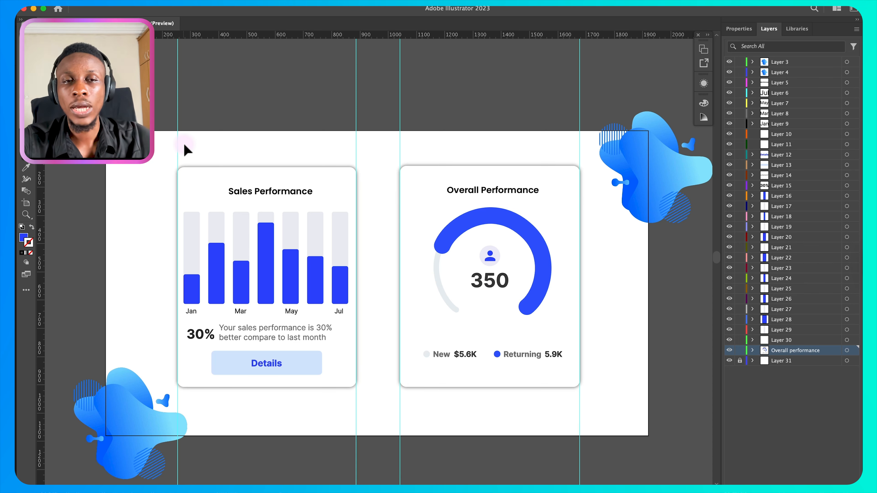
left_click_drag(186, 145, 290, 294)
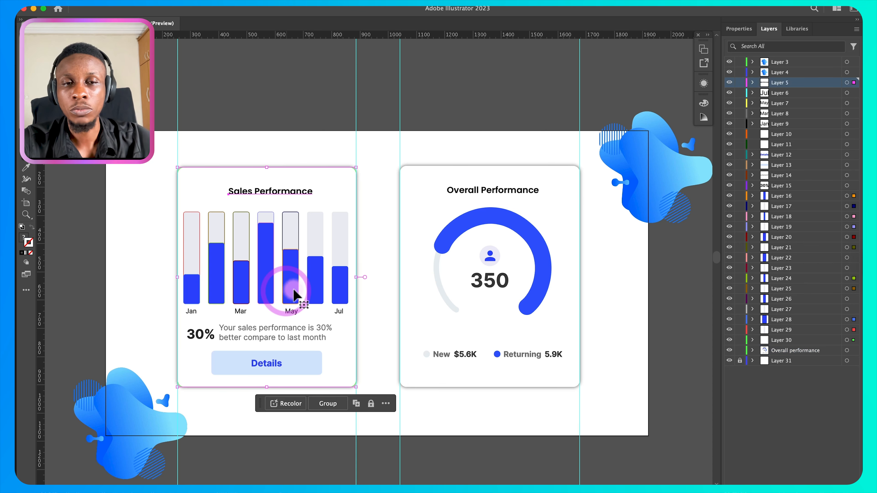
left_click(301, 273)
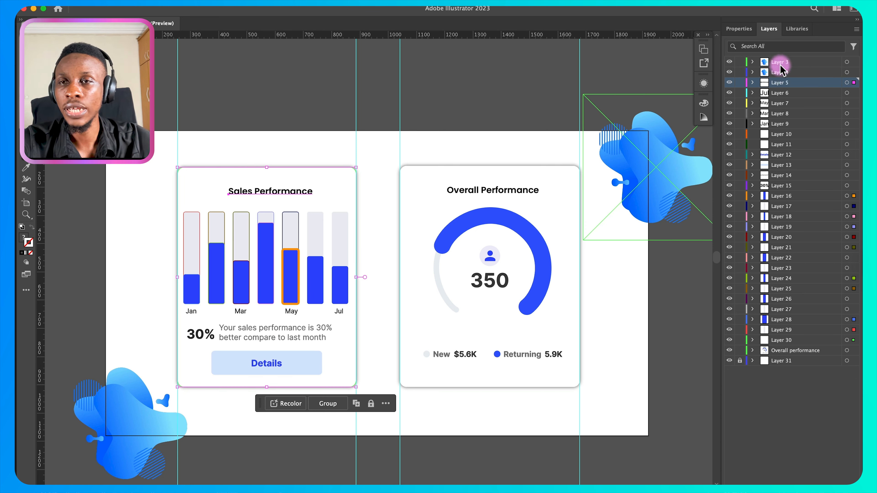
left_click(781, 134)
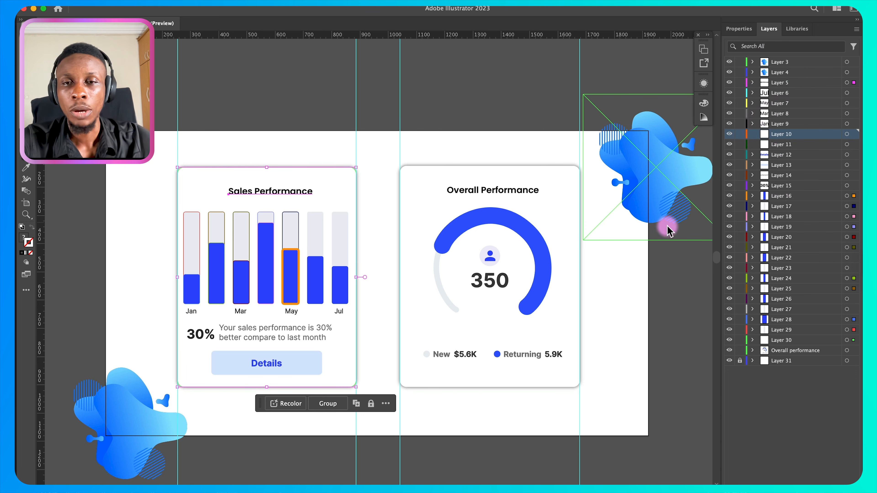
- Select the Overall Performance card, expand its layer and nested group to examine the contents, and collapse the layer again
left_click(489, 199)
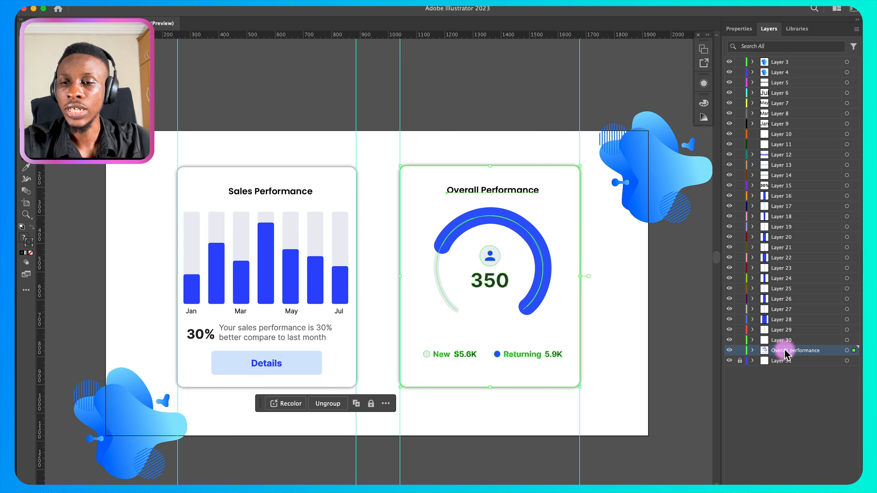
left_click(753, 350)
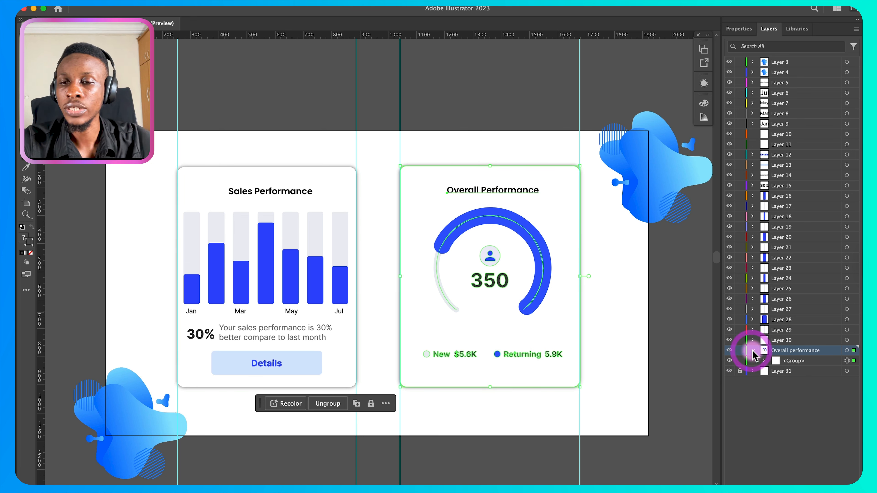
left_click(763, 361)
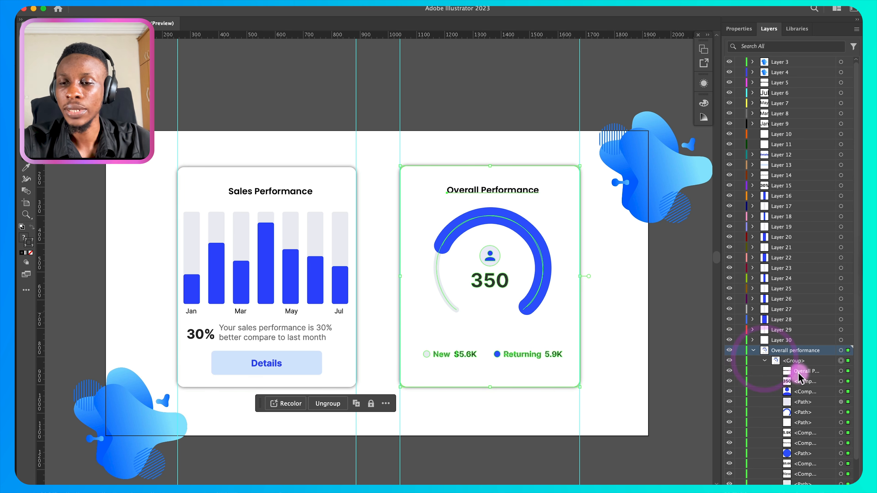
left_click(753, 351)
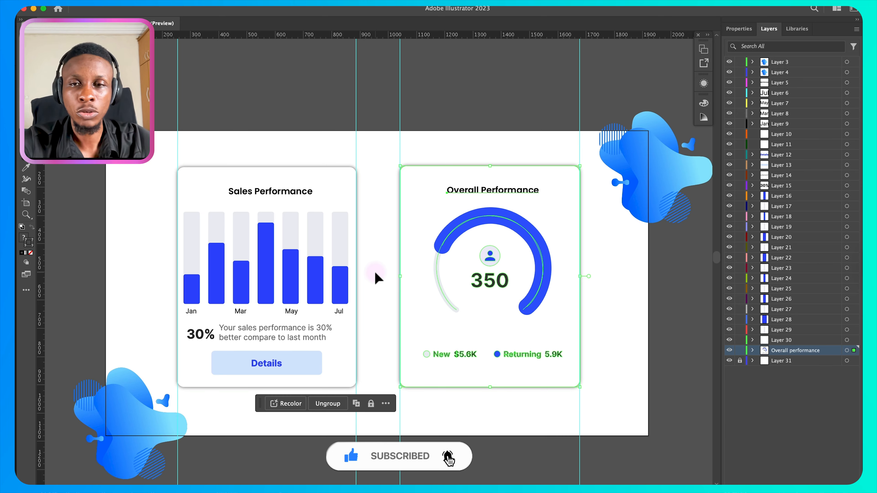
- Switch to After Effects and import Dashboard Illustrator.ai as Composition - Retain Layer Sizes
key("super+Tab")
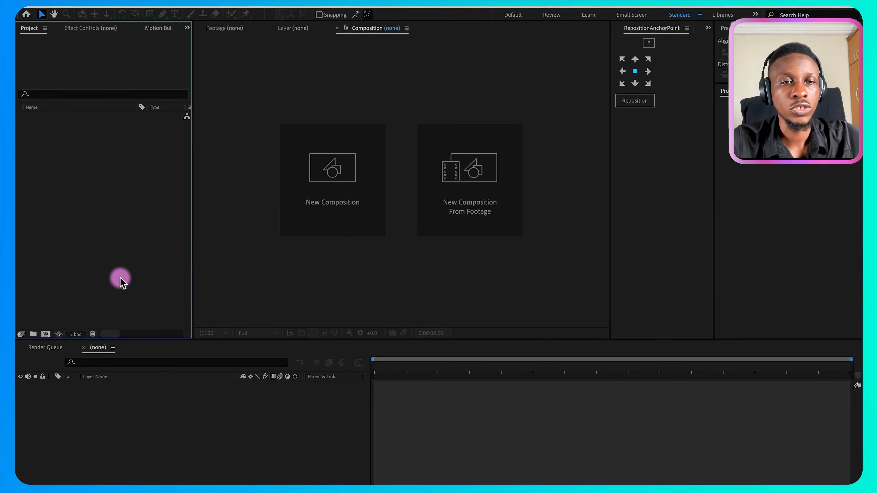
double_click(102, 194)
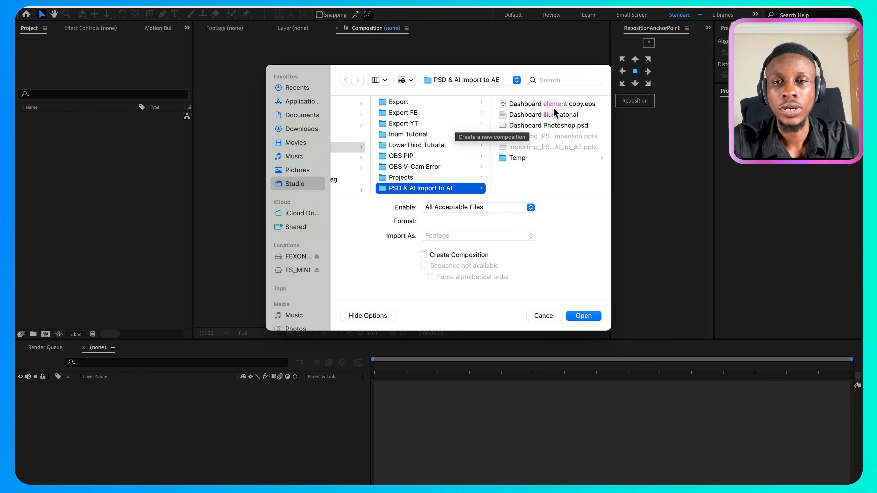
left_click(552, 117)
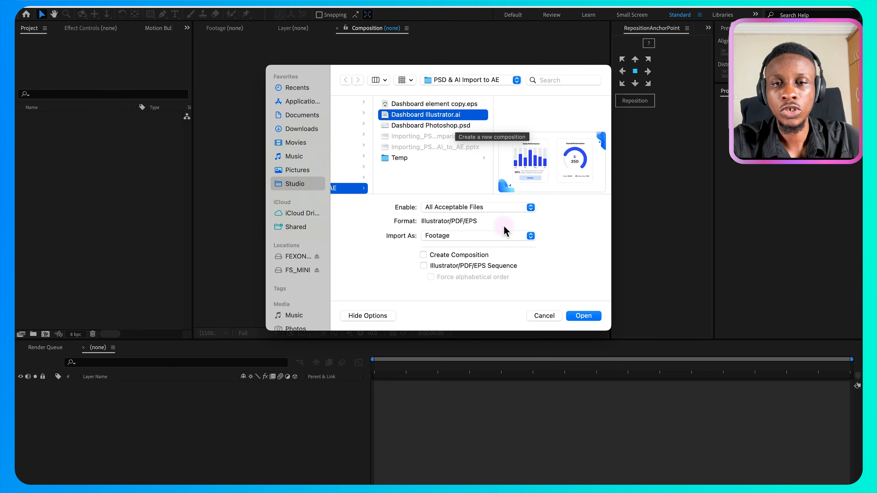
left_click(503, 241)
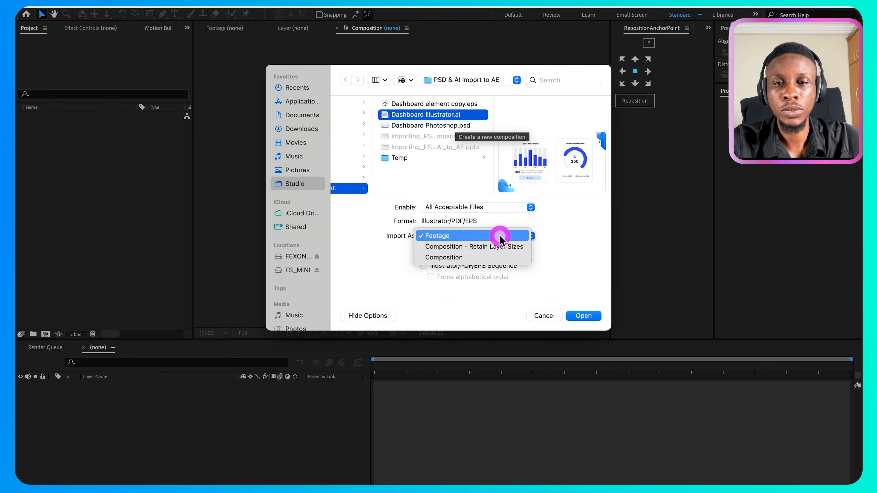
left_click(473, 246)
left_click(573, 316)
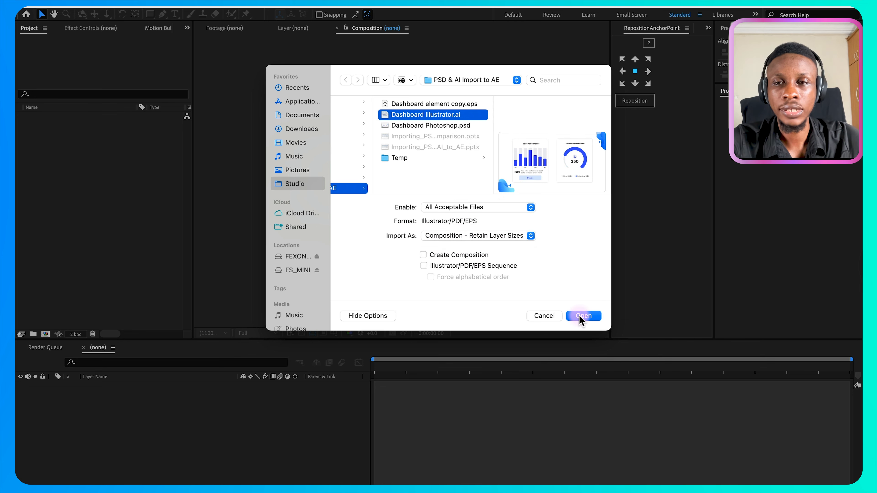
- Import Dashboard Photoshop.psd as Composition - Retain Layer Sizes and accept the Photoshop import options
double_click(44, 165)
left_click(572, 126)
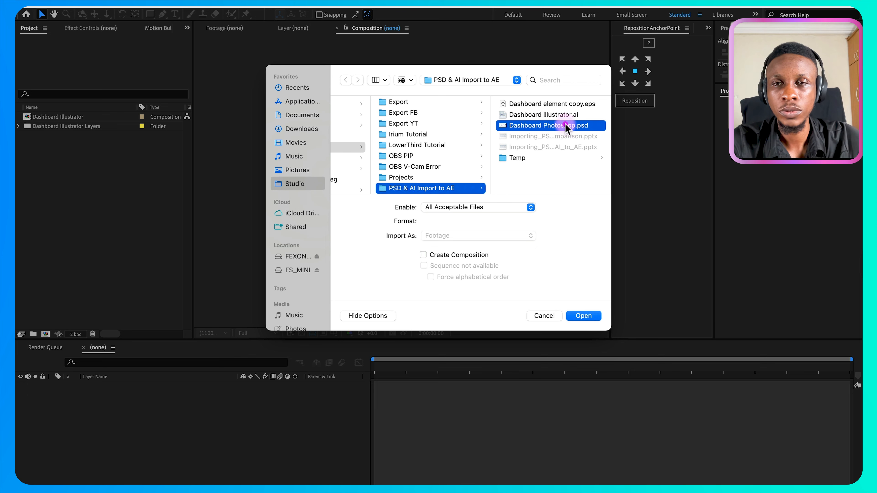
left_click(477, 236)
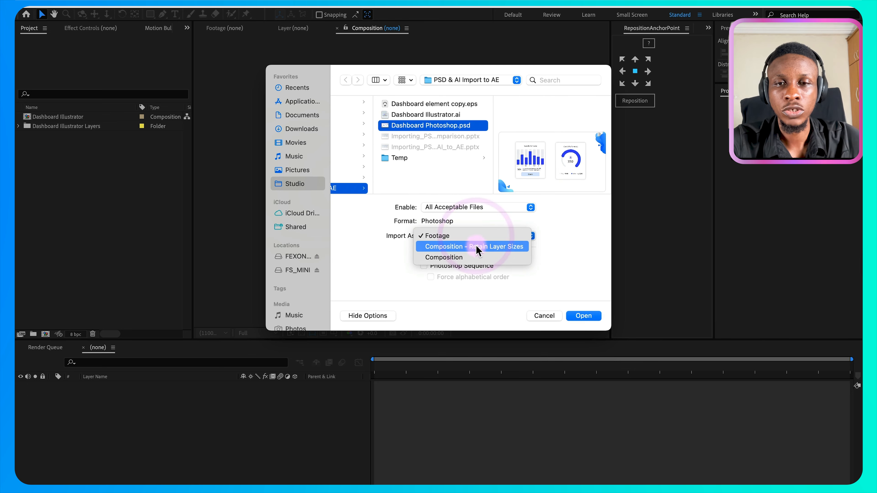
left_click(476, 247)
left_click(583, 316)
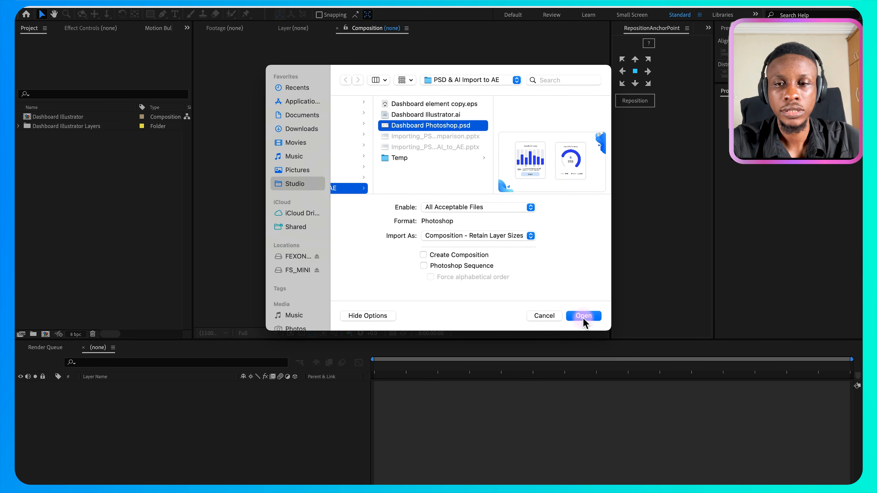
left_click(495, 305)
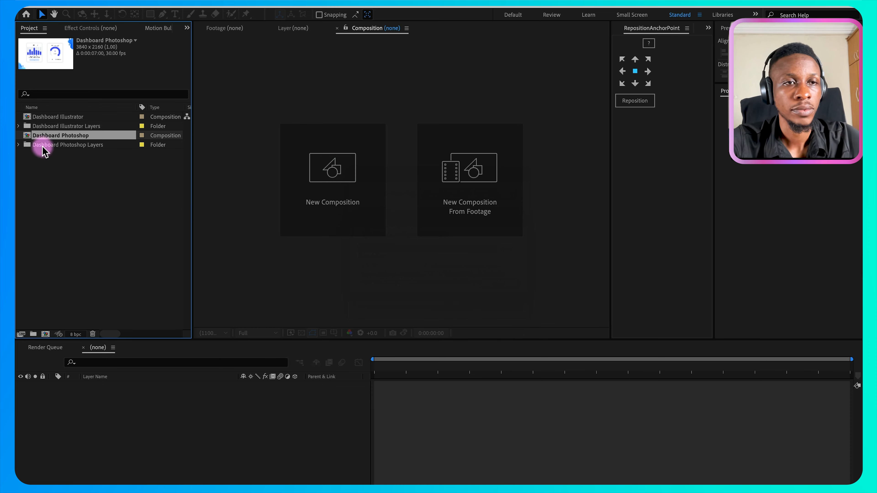
- Open the Dashboard Illustrator and Dashboard Photoshop compositions, fitting the Photoshop dashboard in the viewer
double_click(28, 117)
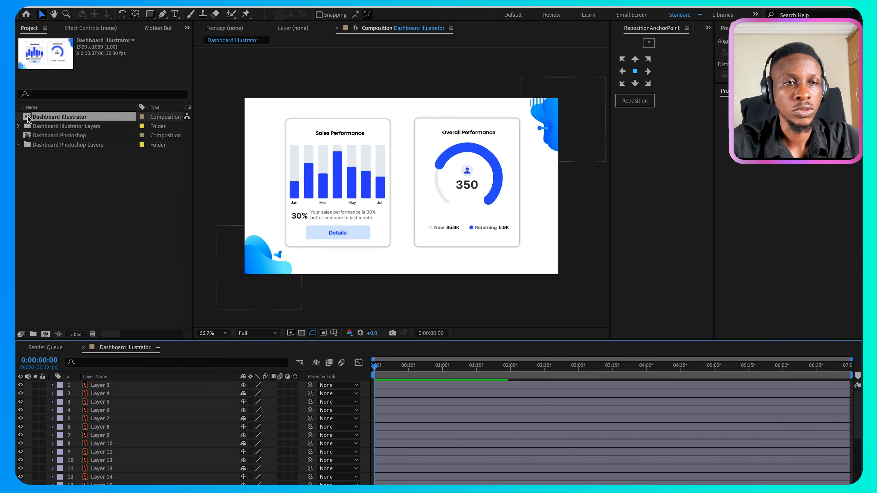
double_click(28, 135)
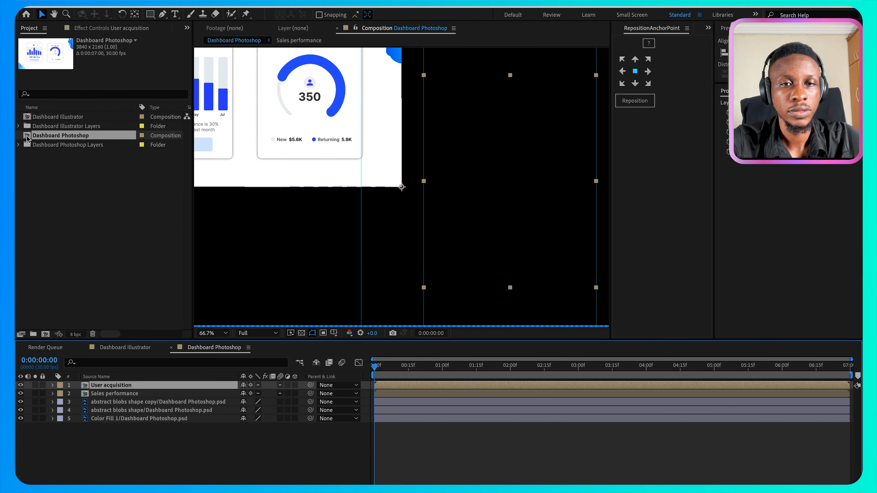
left_click(47, 118)
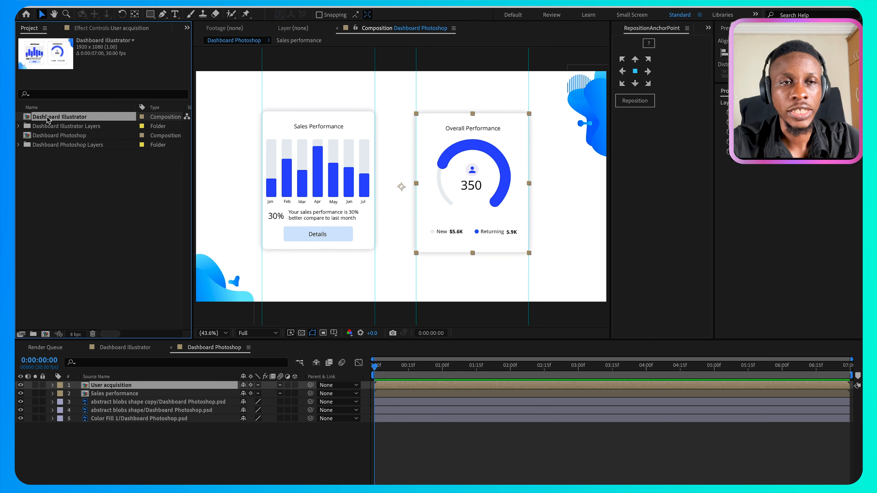
- Examine the Dashboard Illustrator composition's layers, selecting the Overall Performance card and several individual bar layers
left_click(127, 347)
scroll(156, 433, "down", 5)
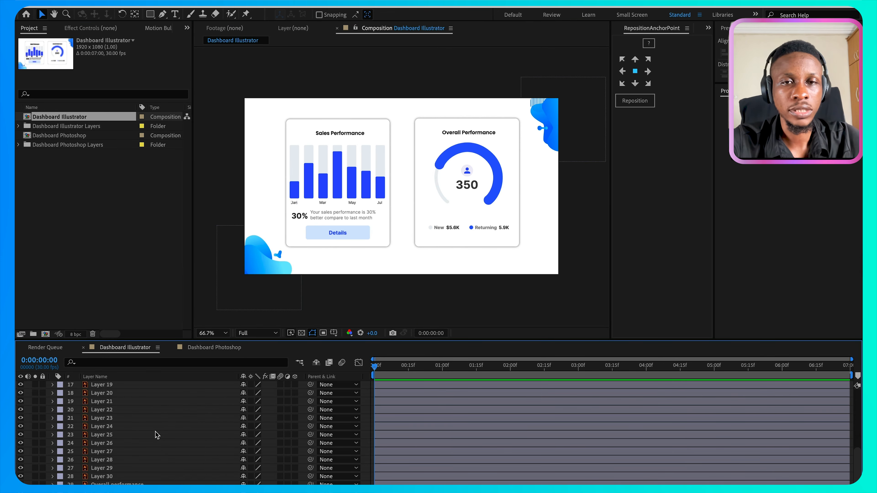
left_click(468, 183)
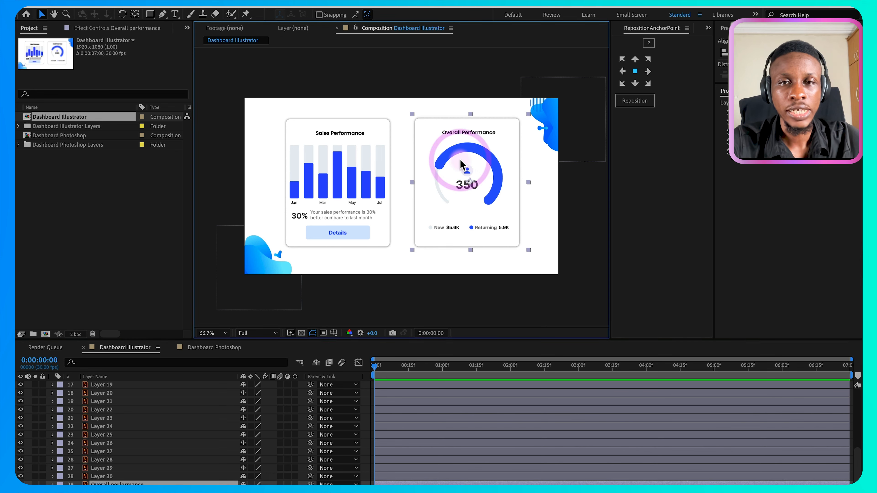
mouse_move(469, 184)
left_mouse_down()
mouse_move(506, 208)
mouse_move(451, 197)
mouse_move(479, 170)
mouse_move(461, 191)
mouse_move(470, 184)
left_mouse_up()
left_click(102, 418)
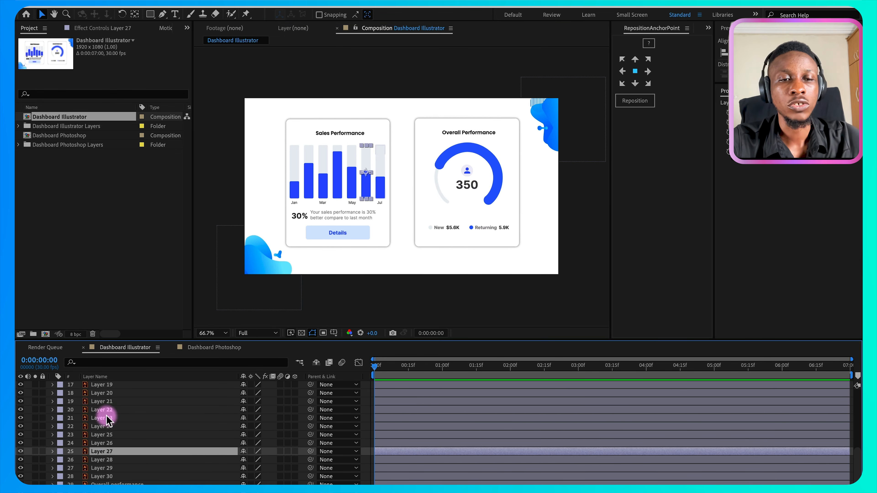
left_click(105, 451)
left_click(101, 468)
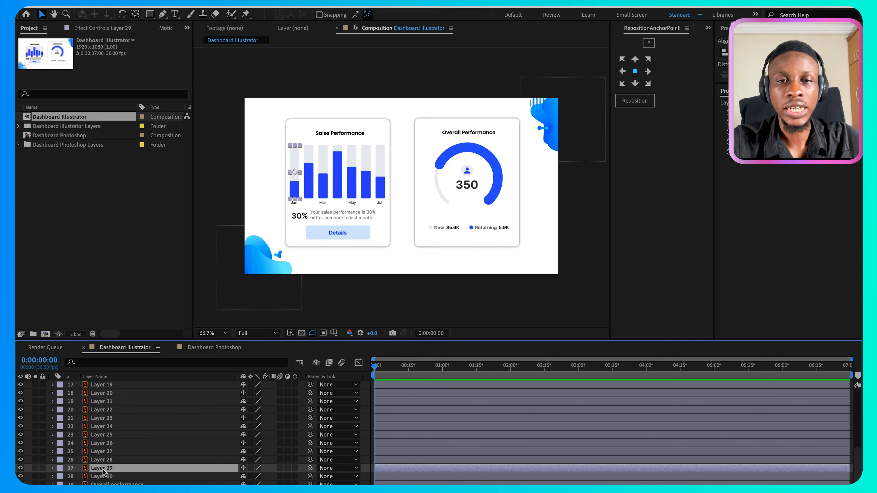
left_click(103, 427)
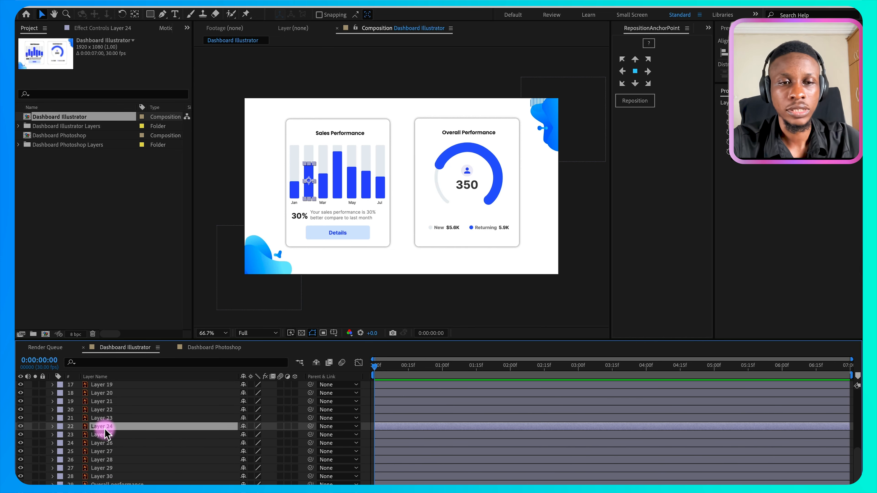
- Examine the Dashboard Photoshop composition's layers, selecting the colour fill and both abstract blob shape layers
left_click(213, 348)
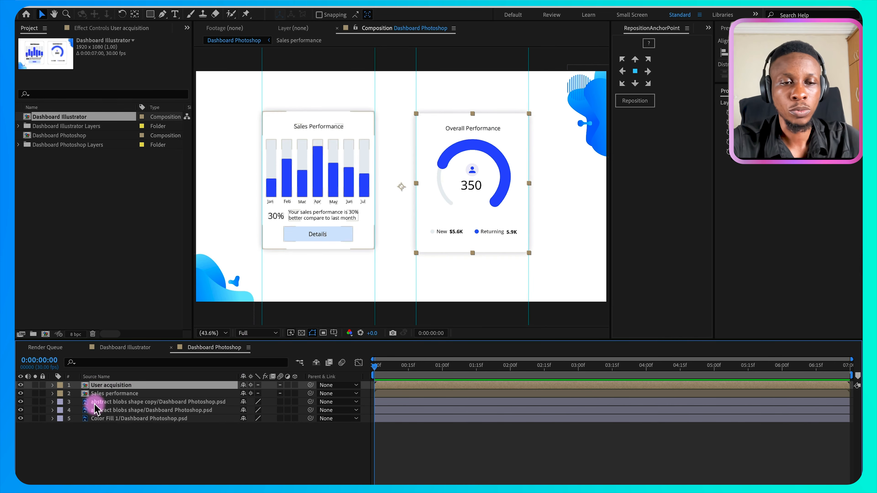
left_click(109, 419)
left_click(111, 410)
left_click(113, 402)
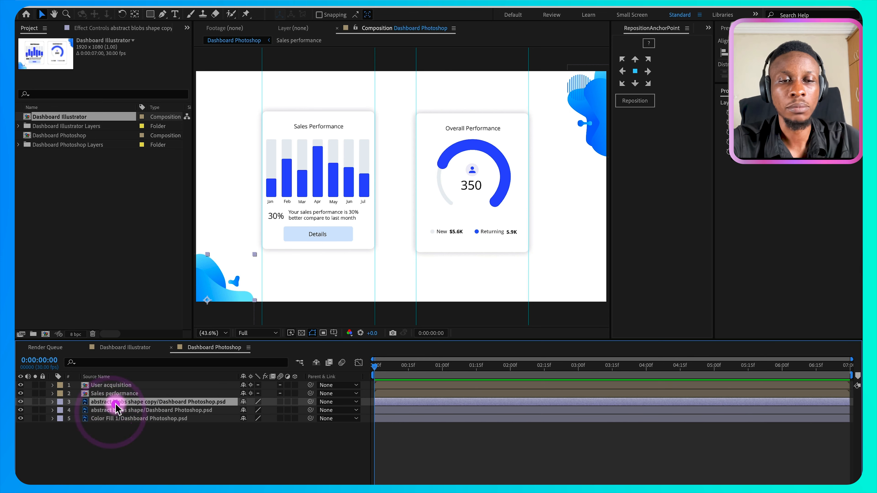
- Select the Sales performance and User acquisition group layers one after the other in the Dashboard Photoshop composition
left_click(114, 393)
left_click(114, 385)
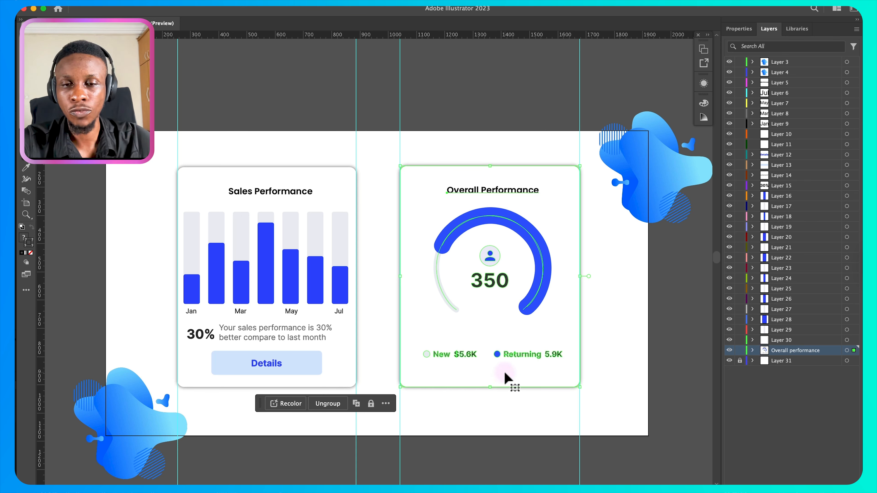
- In Illustrator, ungroup the Overall Performance card and release the Overall performance layer's contents to layers using Sequence
left_click(328, 404)
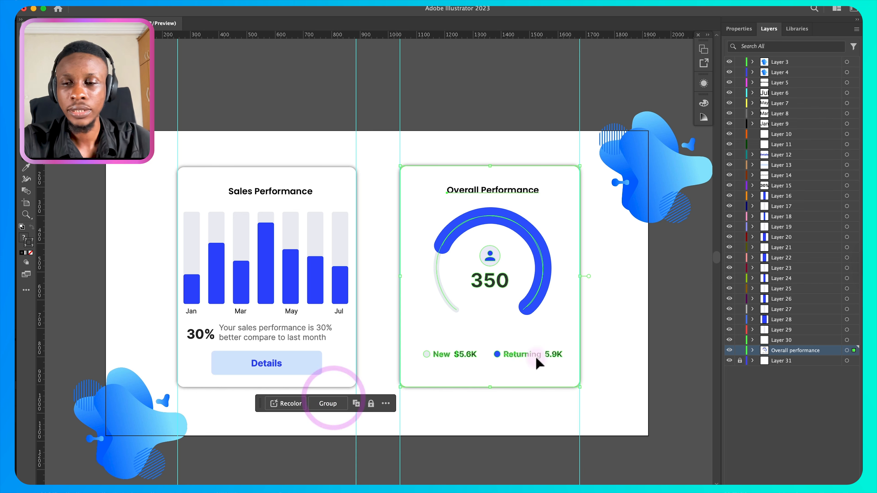
left_click(752, 351)
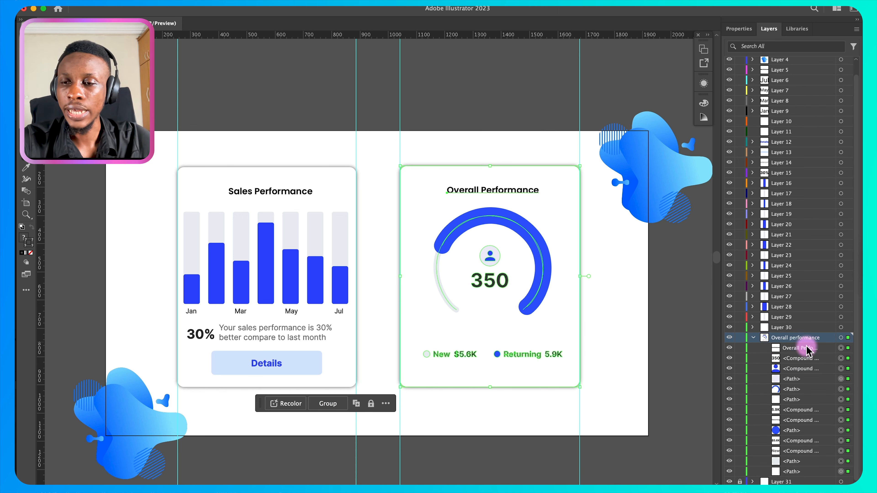
left_click(842, 348)
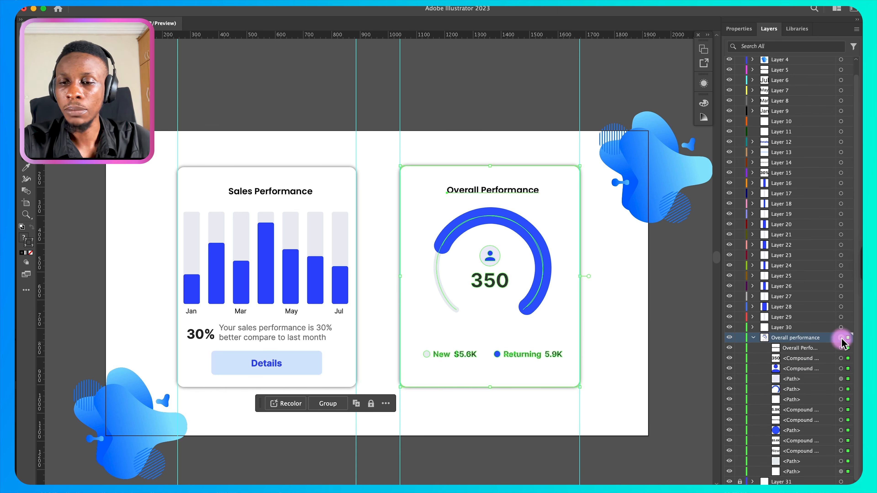
left_click(857, 30)
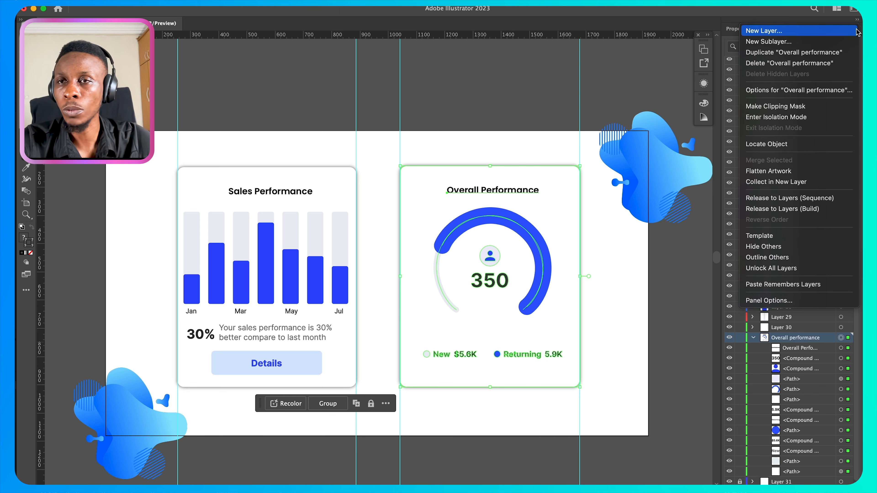
left_click(782, 200)
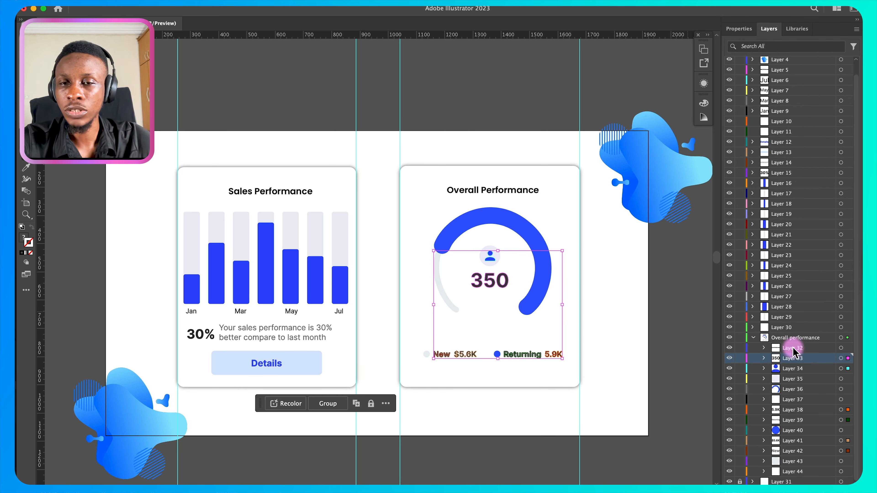
- Select sublayers Layer 32 through Layer 44 and move them out of Overall performance to the top level above it
left_click(796, 473)
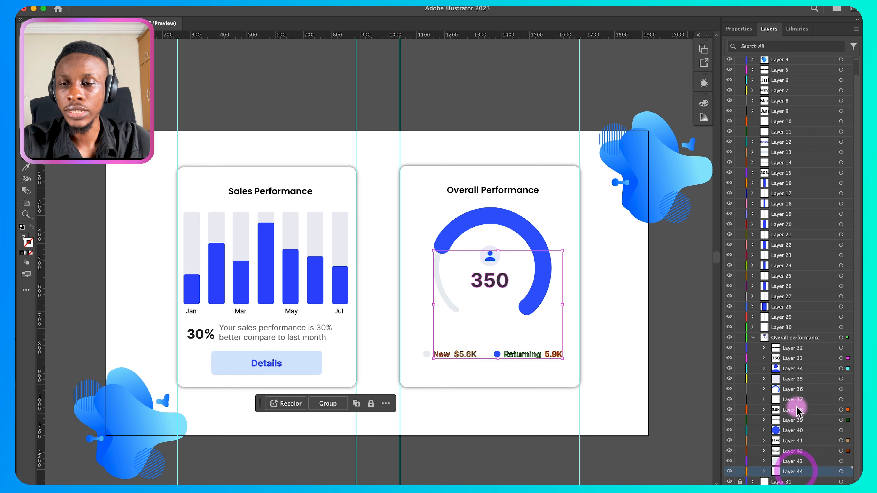
left_click(793, 348, "shift")
left_click_drag(793, 348, 774, 337)
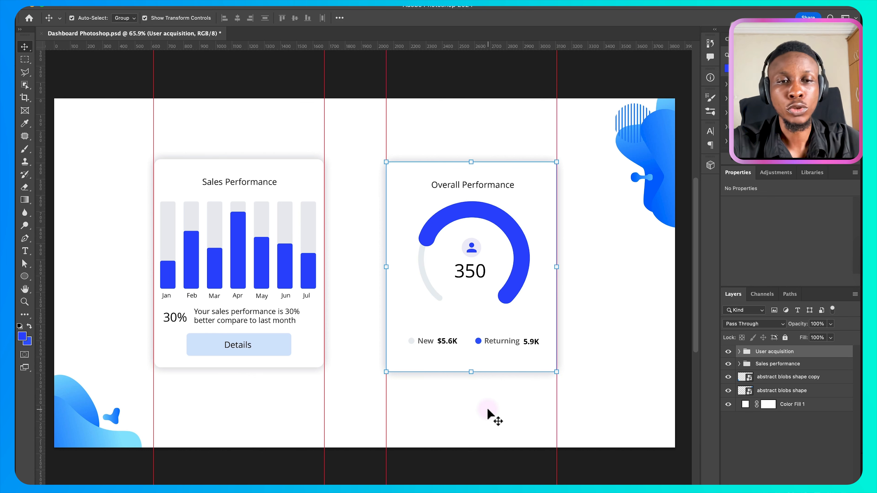
- In Photoshop, select the Sales Performance card, shift the Overall Performance card slightly, and undo the move
left_click(240, 272)
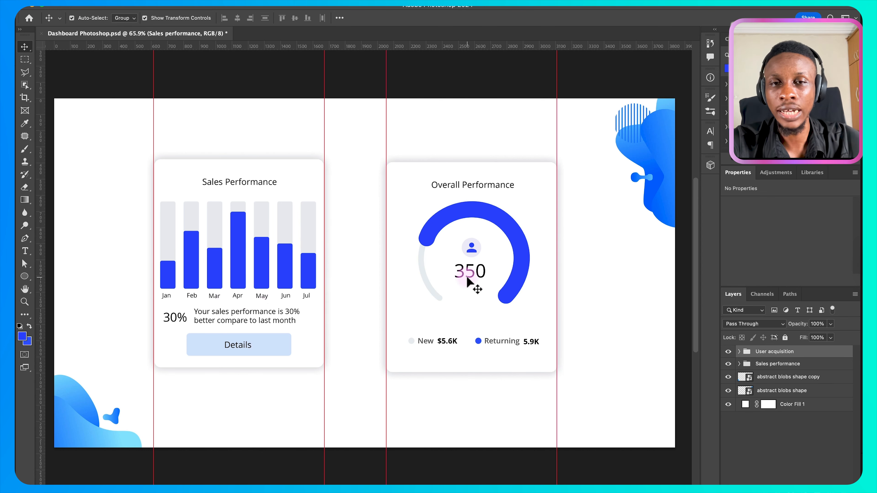
left_click_drag(466, 280, 467, 276)
key("super+z")
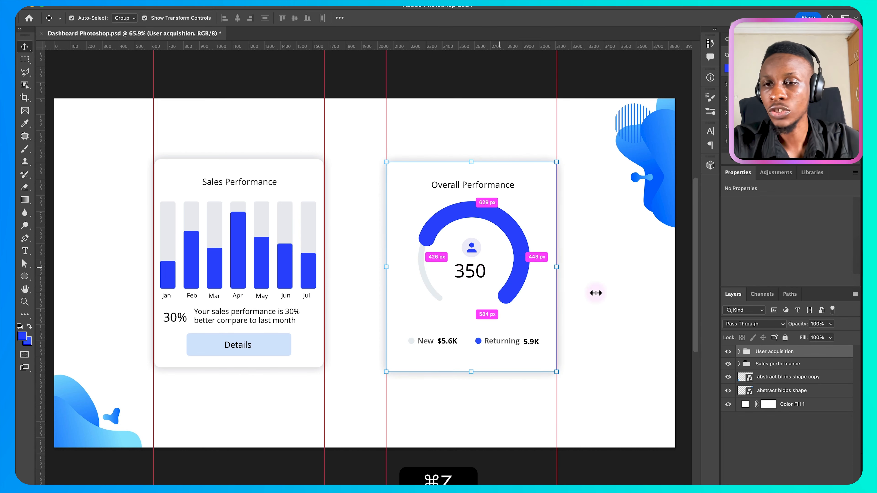
- Expand the User acquisition group to examine the layers inside it, and collapse the group again
left_click(739, 352)
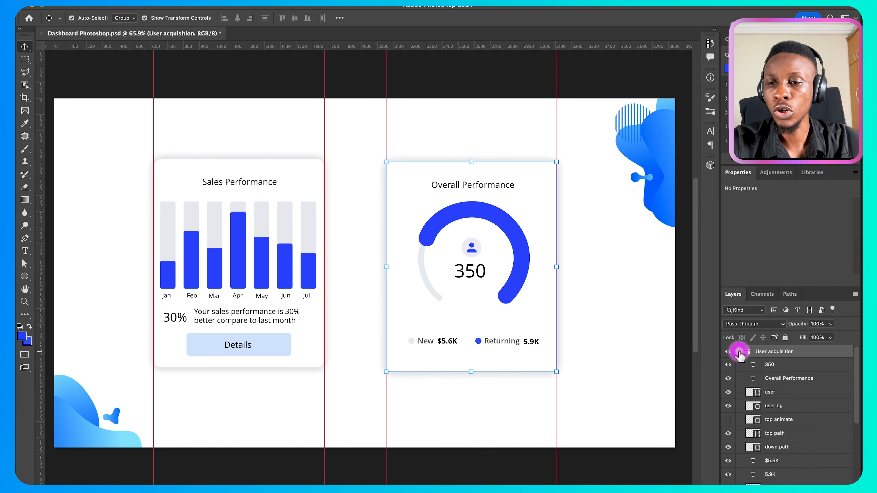
scroll(783, 401, "down", 3)
scroll(783, 373, "up", 5)
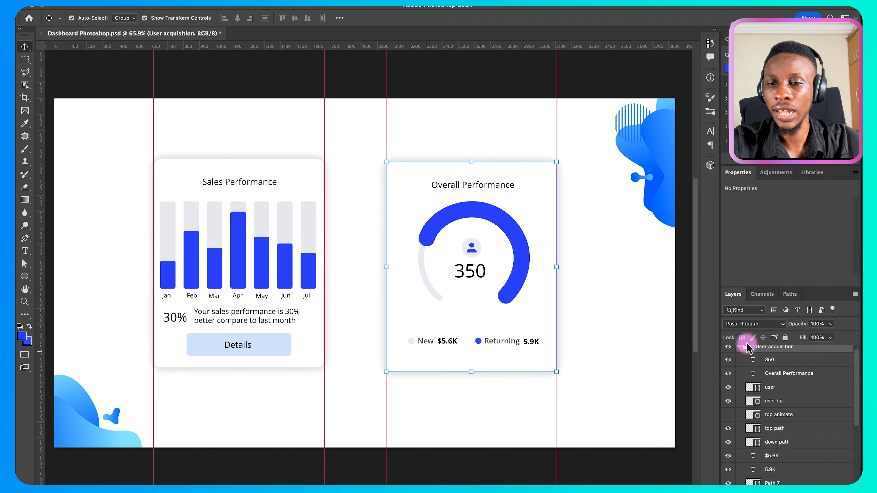
left_click(739, 351)
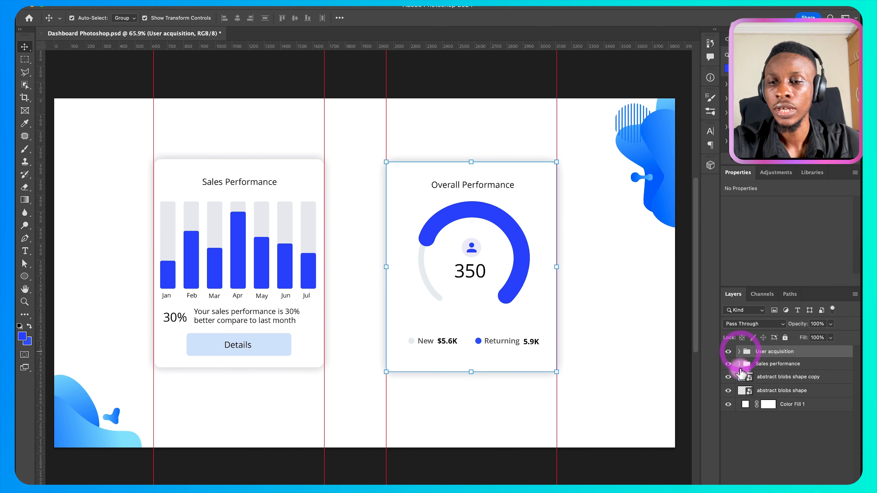
- Switch to After Effects and open the User acquisition composition, selecting its Path 7 and Overall Performance layers to examine them
key("super+Tab")
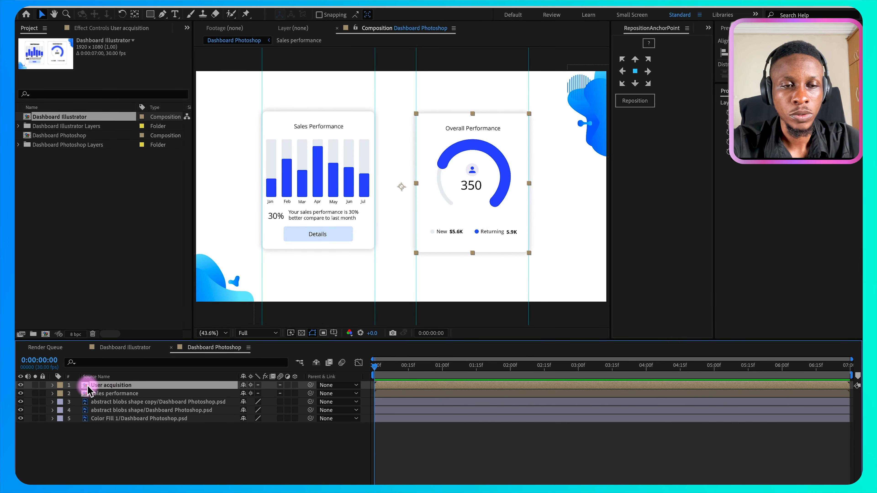
left_click(98, 394)
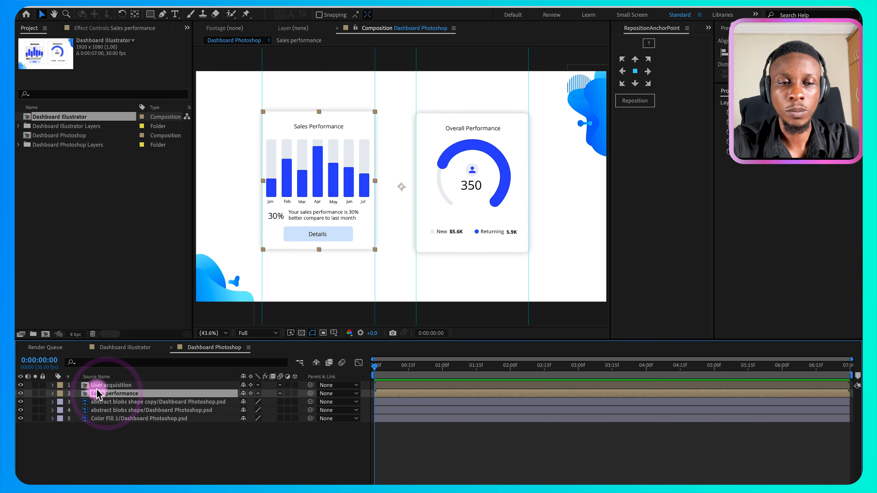
left_click(85, 386)
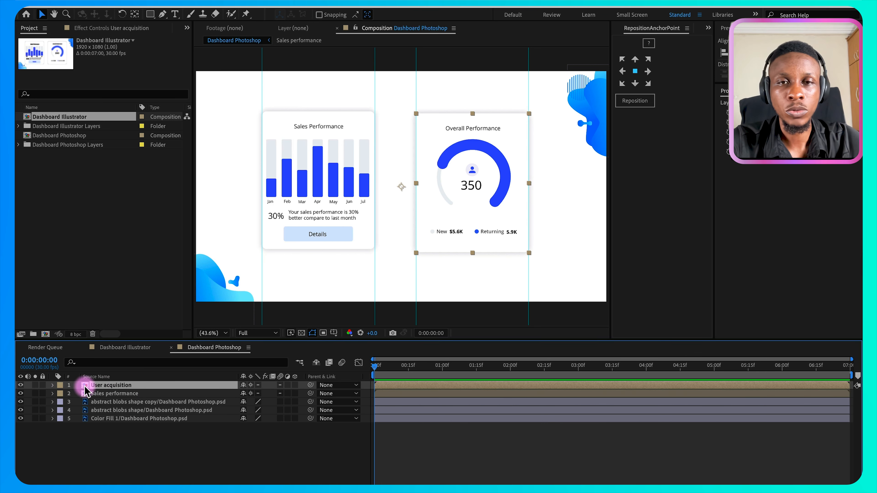
double_click(86, 387)
left_click(121, 461)
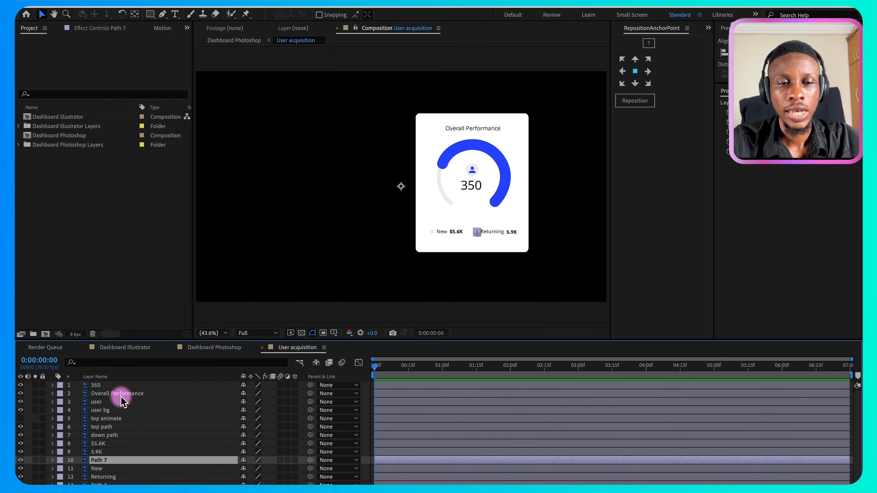
left_click(121, 396)
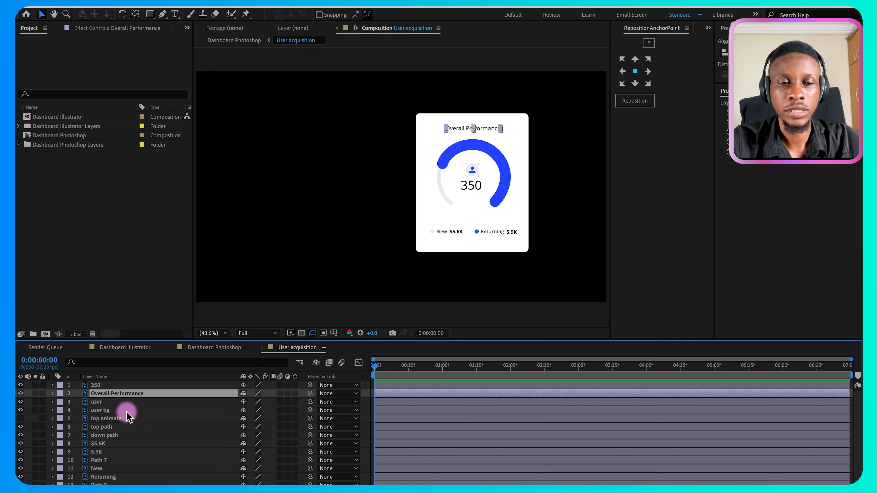
- Return to the Dashboard Illustrator composition and select the Overall Performance card as a single layer
left_click(124, 348)
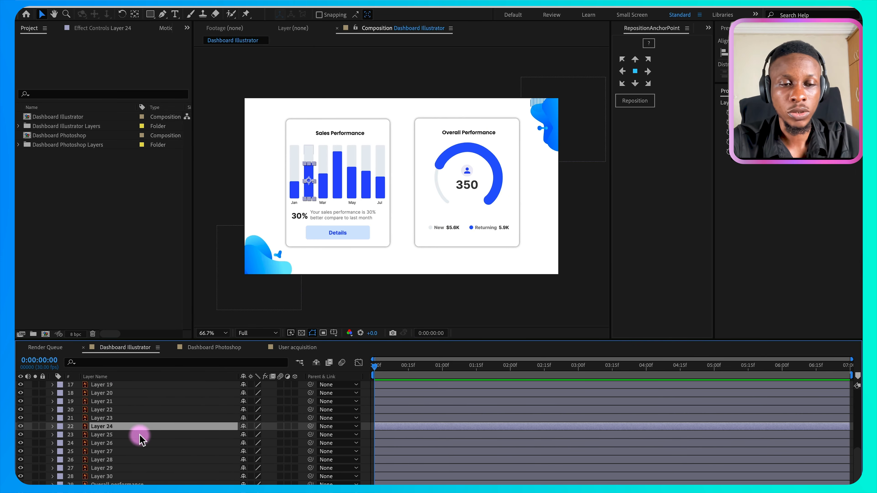
left_click(463, 190)
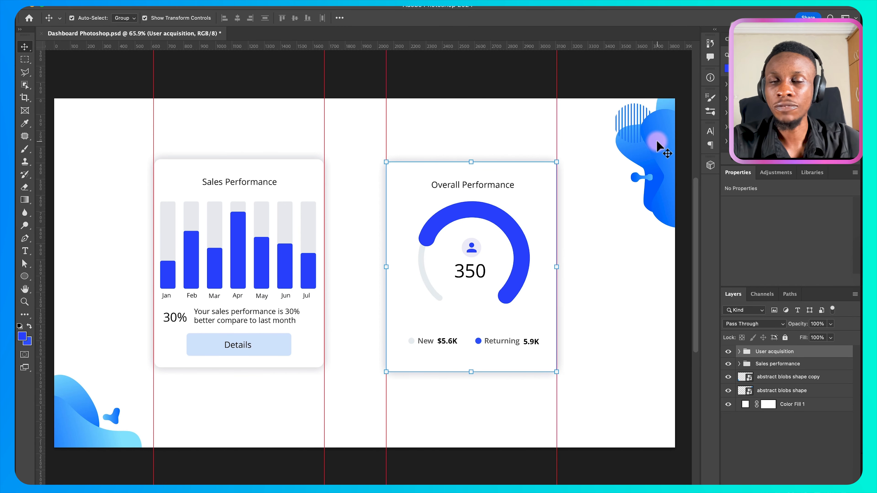
- Reposition the two corner blobs slightly in the Photoshop document, and shift the upper-right blob in the Illustrator document
left_click_drag(658, 147, 623, 129)
left_click(69, 420)
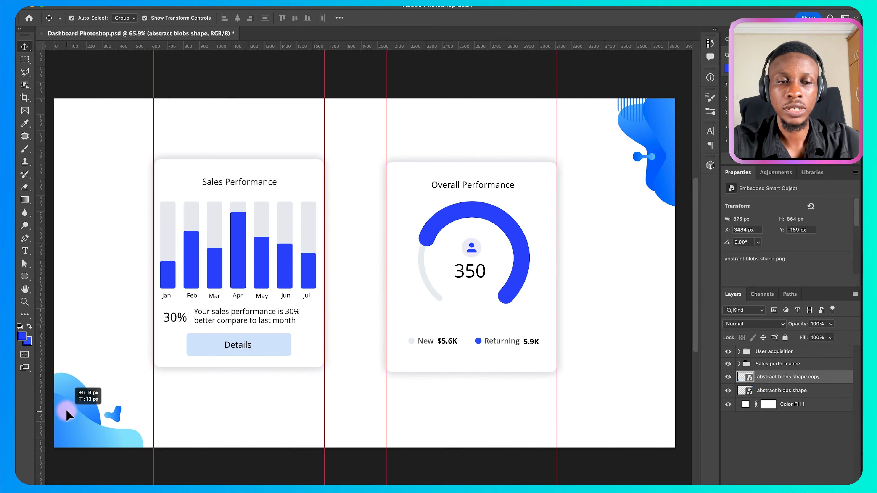
key("super+Tab")
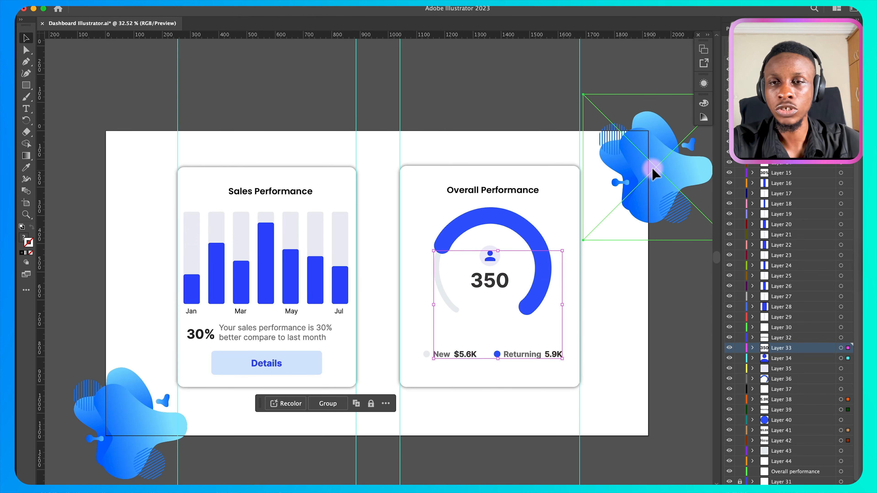
left_click_drag(652, 169, 648, 167)
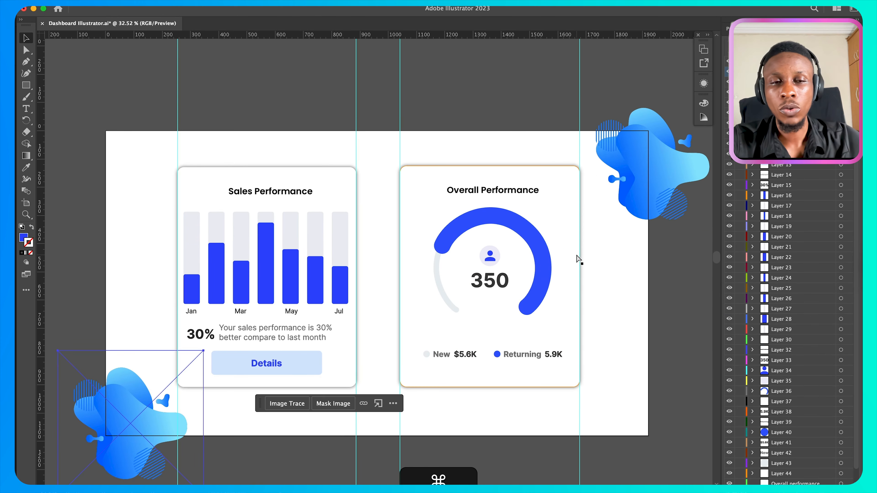
- Switch to After Effects and move the lower-left blob in the Dashboard Illustrator composition inward from the corner
key("super+Tab")
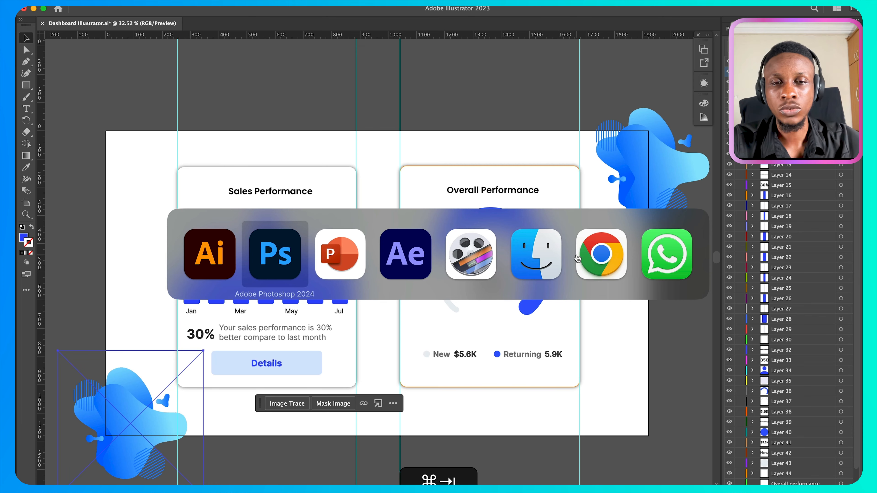
key("super+Tab")
key("super+Tab")
left_click(121, 348)
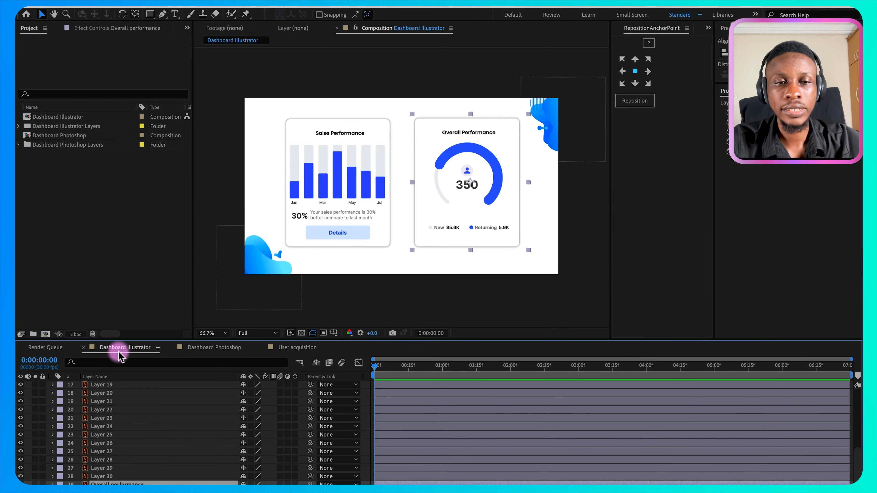
left_click(262, 257)
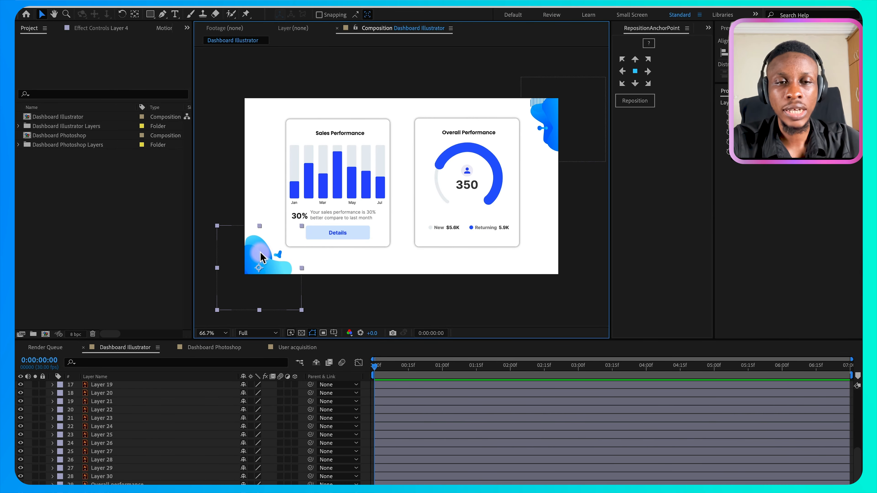
left_click_drag(262, 257, 279, 242)
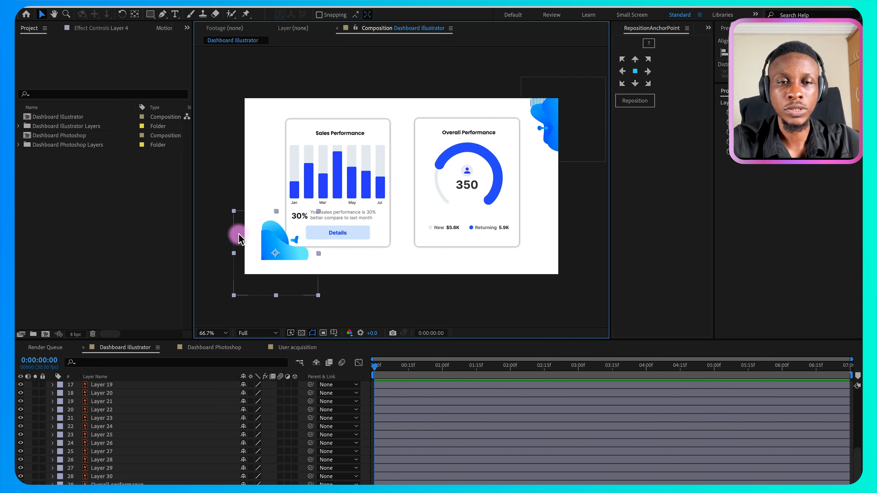
- Open the Dashboard Photoshop composition and drag the lower-left blob to check how its shape is cropped
left_click(216, 348)
mouse_move(225, 282)
left_mouse_down()
mouse_move(246, 255)
mouse_move(225, 286)
mouse_move(223, 267)
mouse_move(260, 234)
mouse_move(212, 276)
mouse_move(226, 249)
mouse_move(211, 298)
mouse_move(240, 264)
mouse_move(231, 258)
mouse_move(214, 282)
left_mouse_up()
left_click(215, 287)
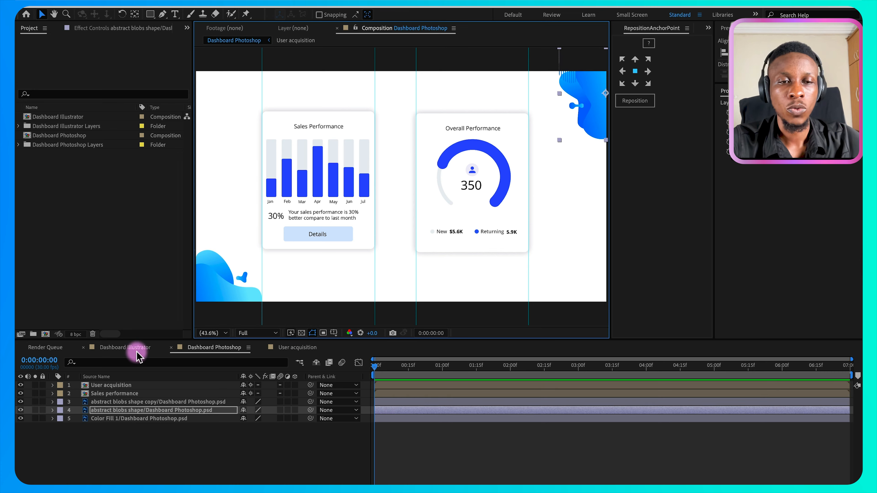
- Return to the Dashboard Illustrator composition and move the lower-left blob back into its corner
left_click(125, 348)
left_click_drag(262, 236, 256, 256)
key("super+z")
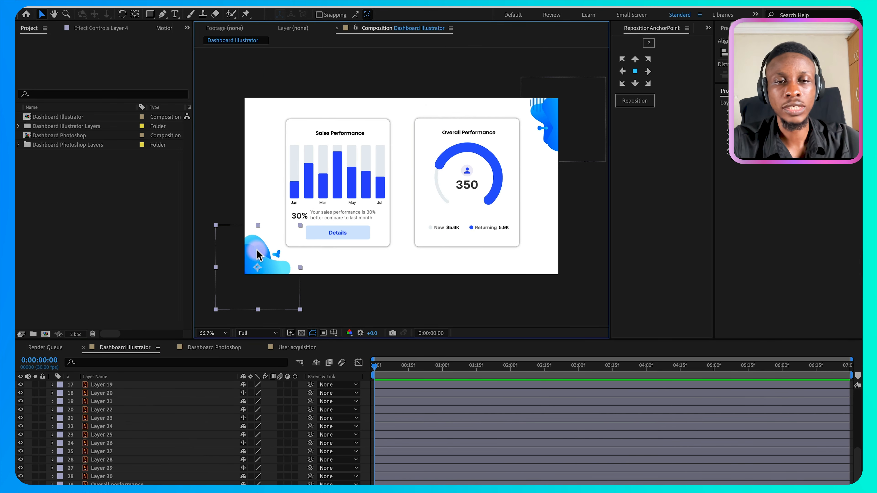